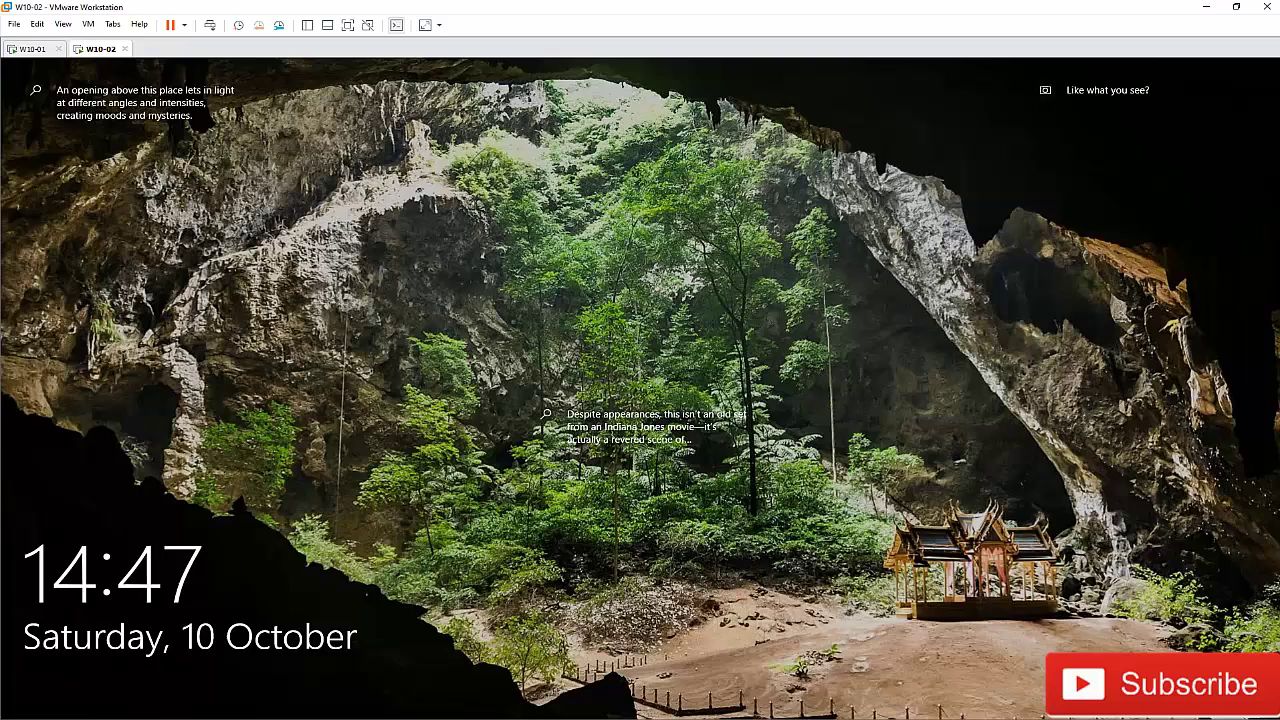
Sign in to the W10-02 virtual machine by entering the account password on the lock screen
left_click(821, 491)
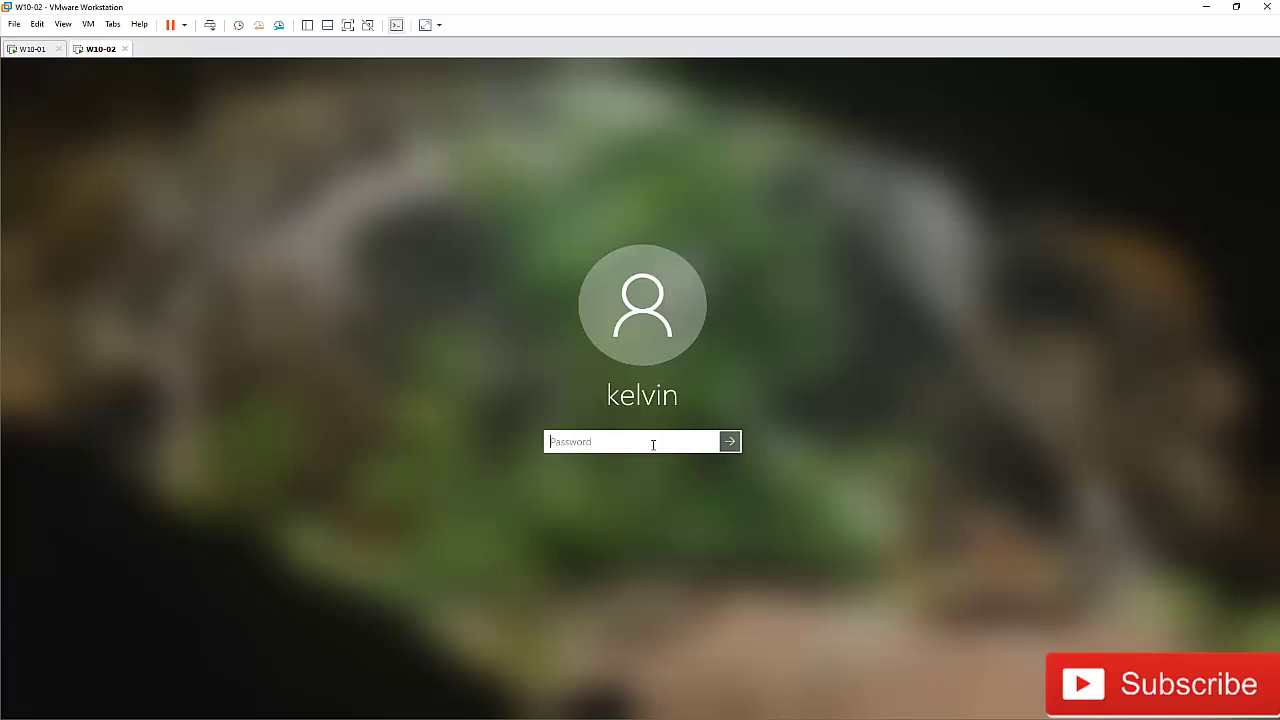
type("•••••••••")
key("Return")
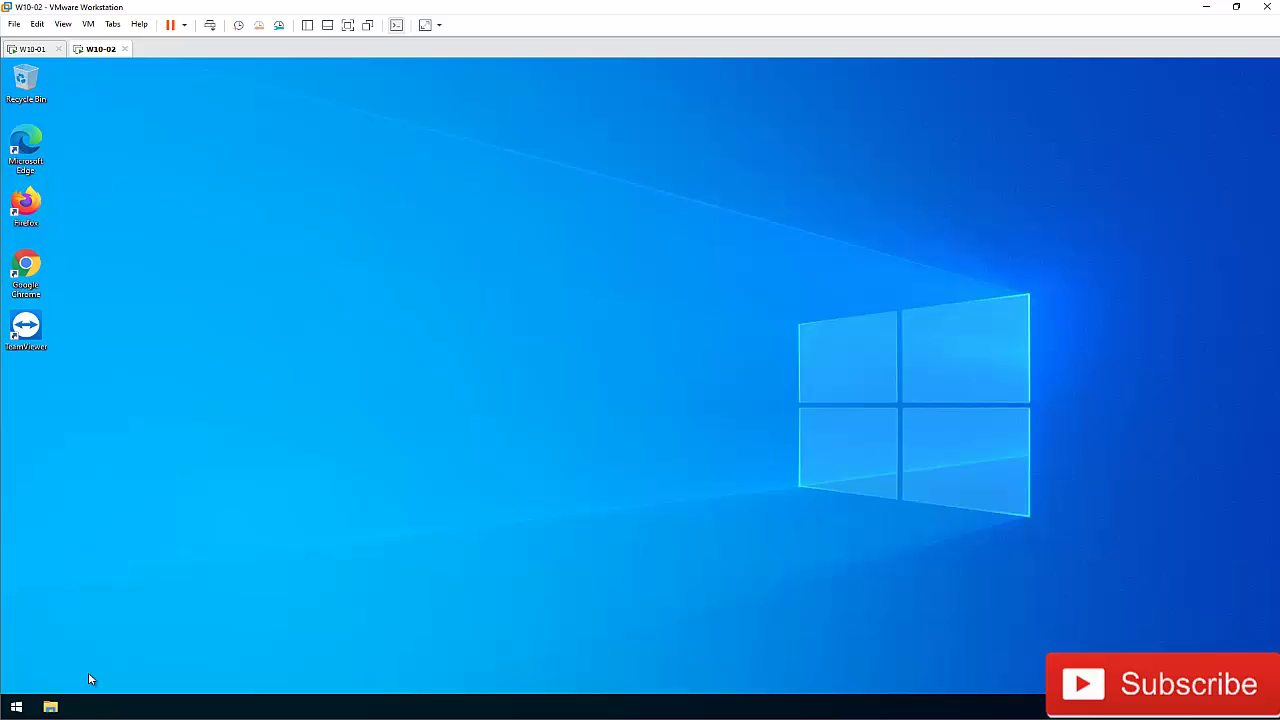
Run the command control userpasswords2 to bring up the User Accounts dialog, and close the dialog
left_click(18, 707)
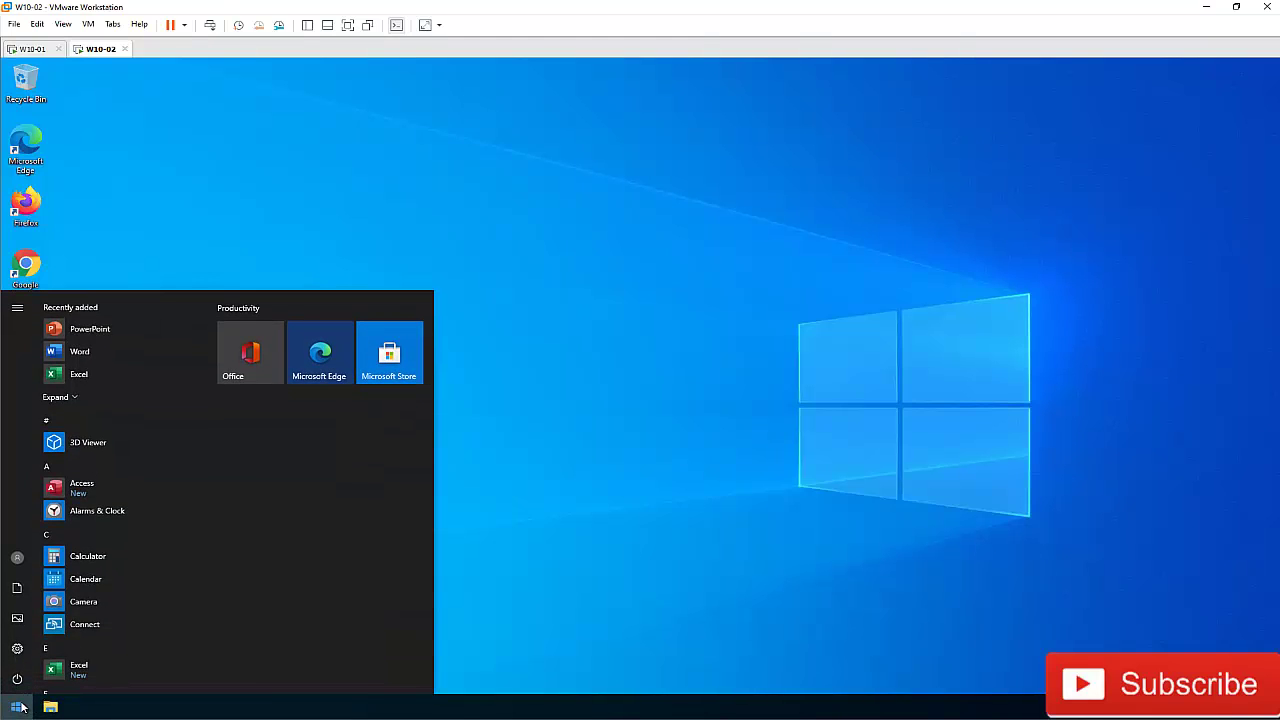
type("run")
key("Return")
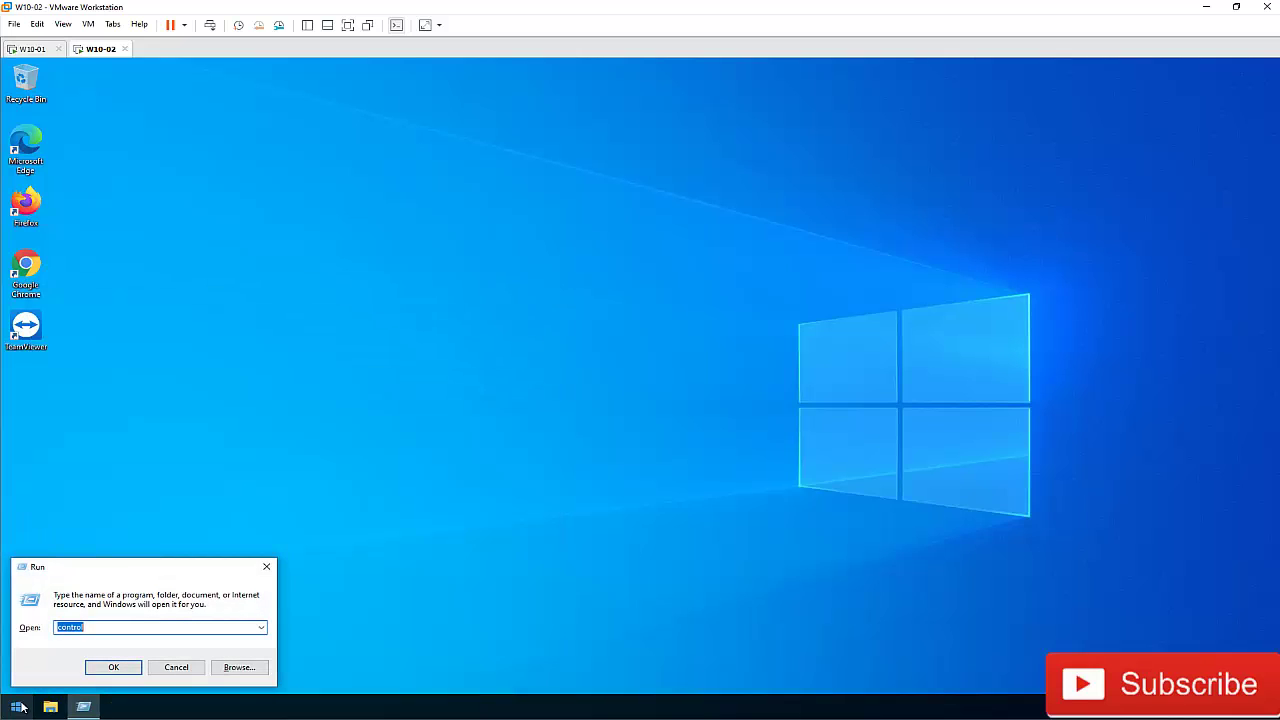
type("control ")
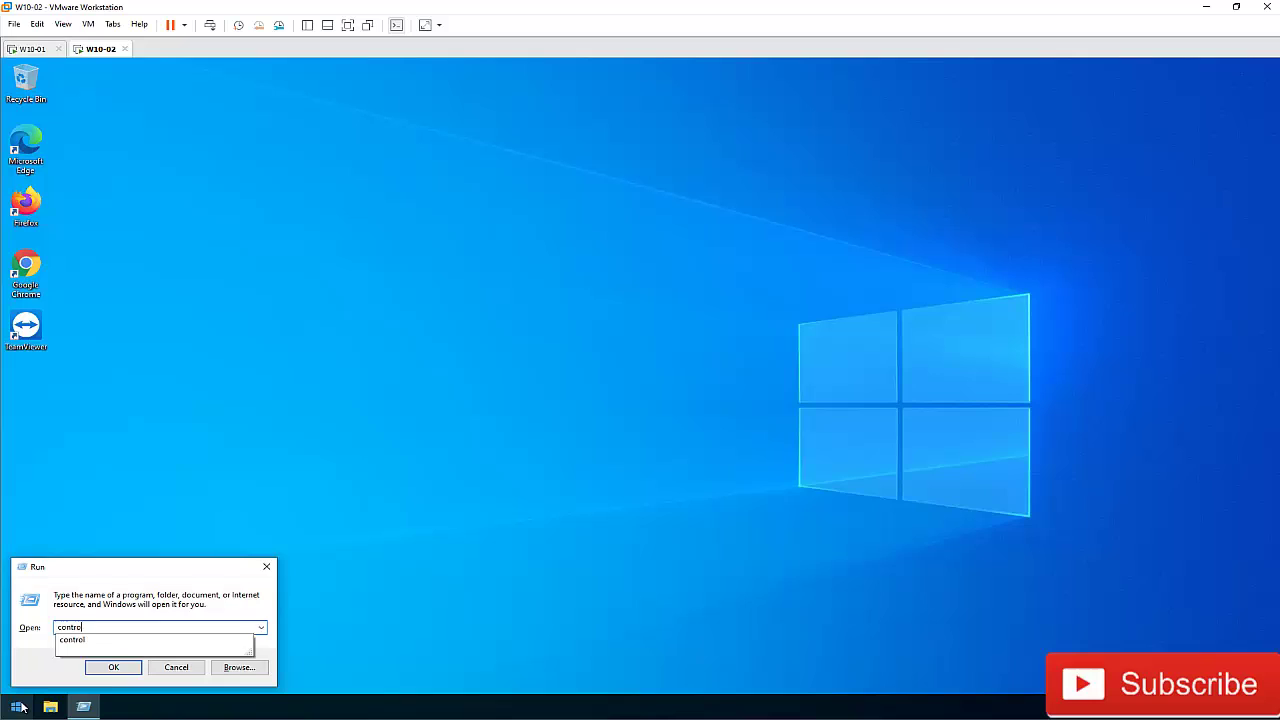
type("userpassw")
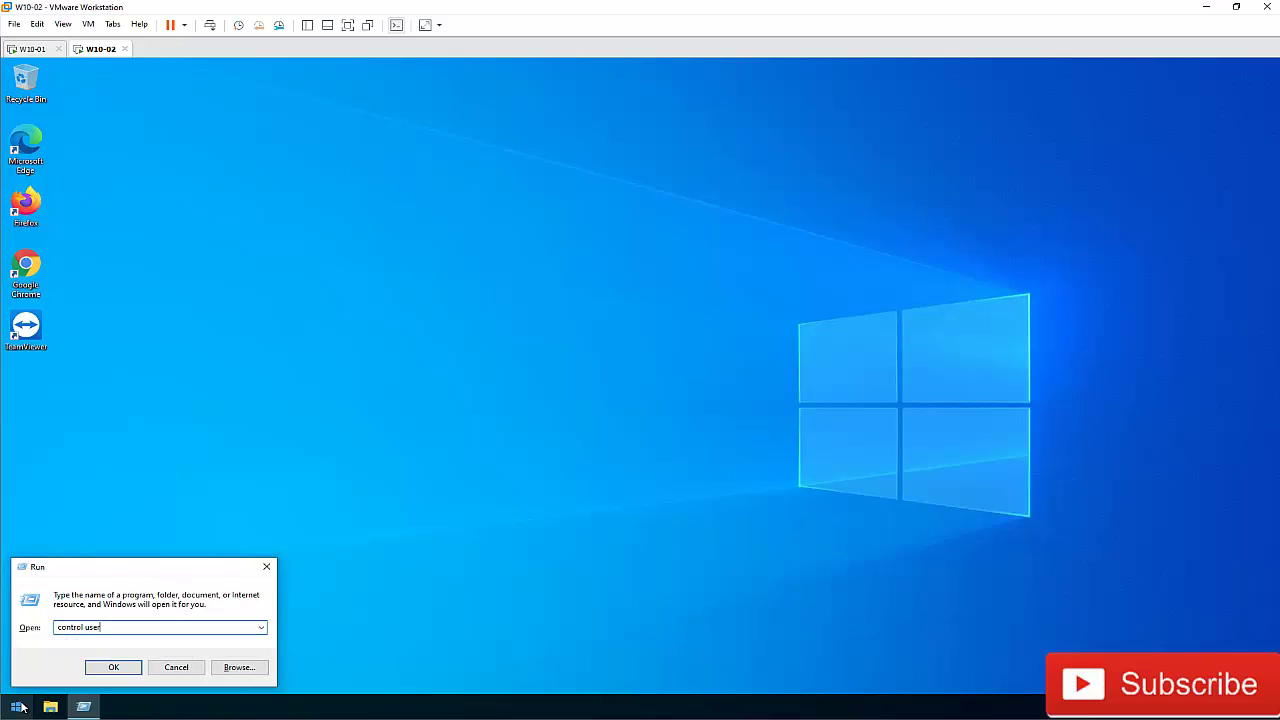
type("or")
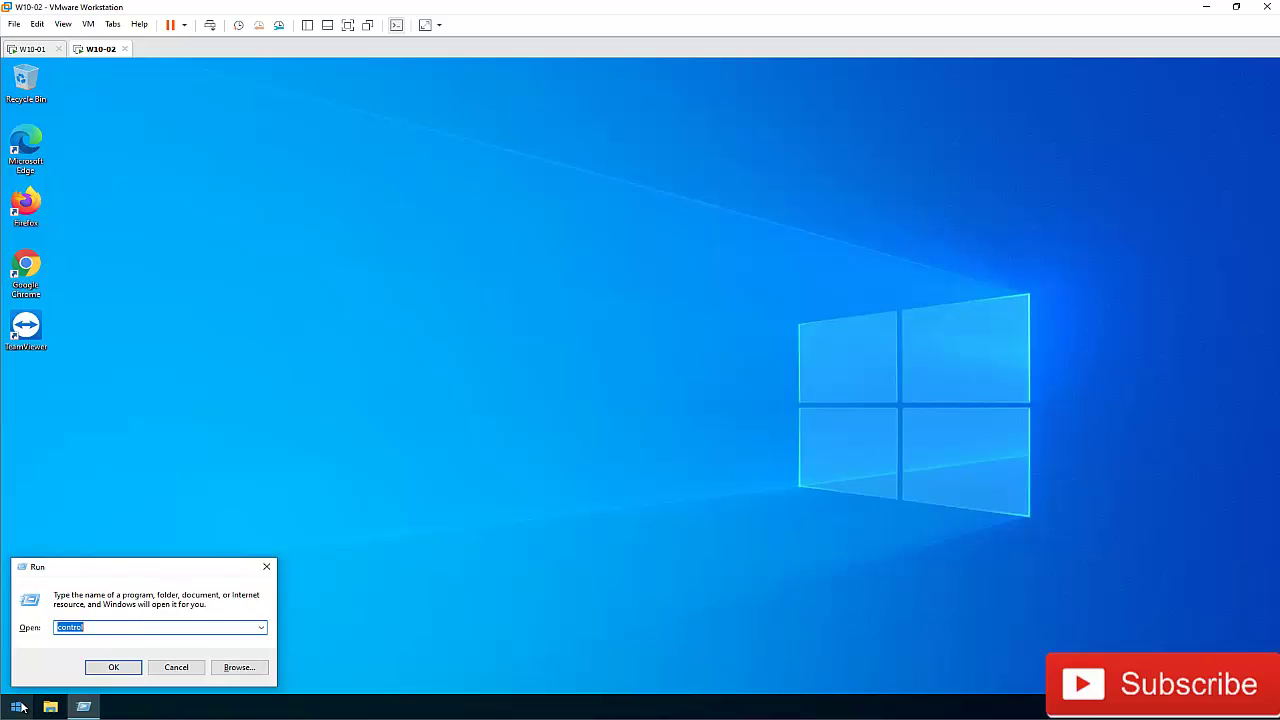
type("co")
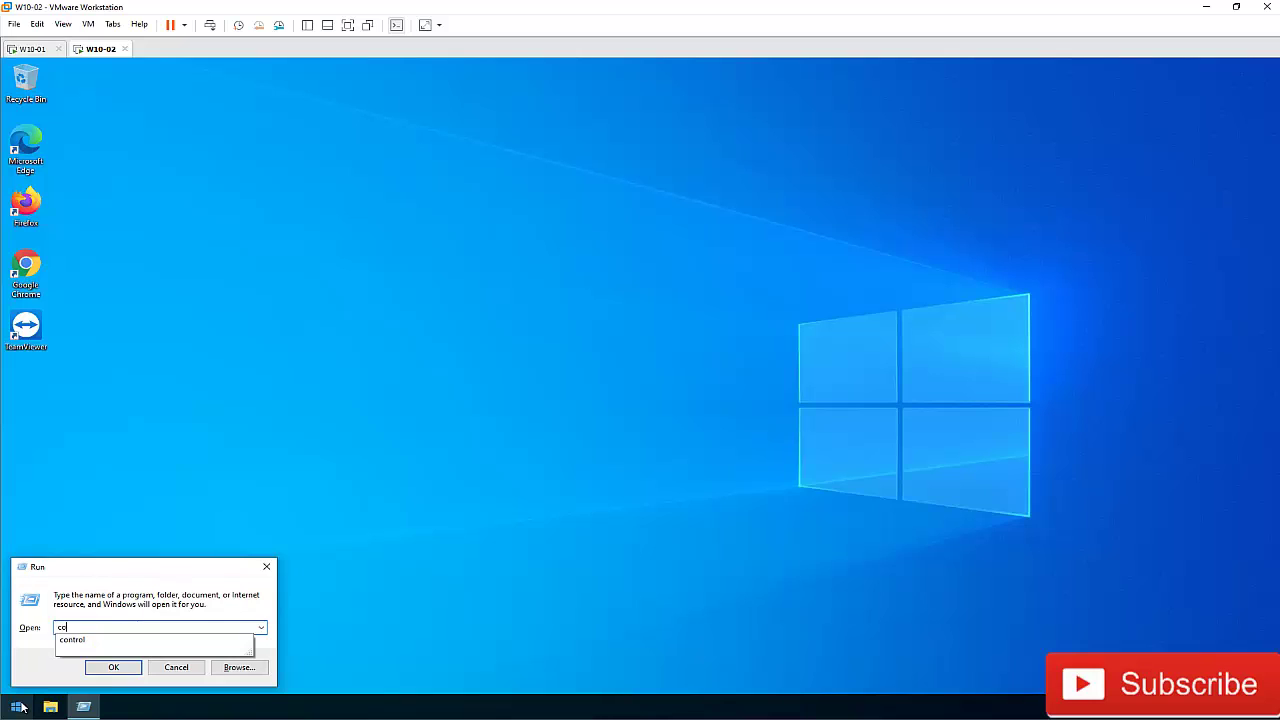
type("ntrol us")
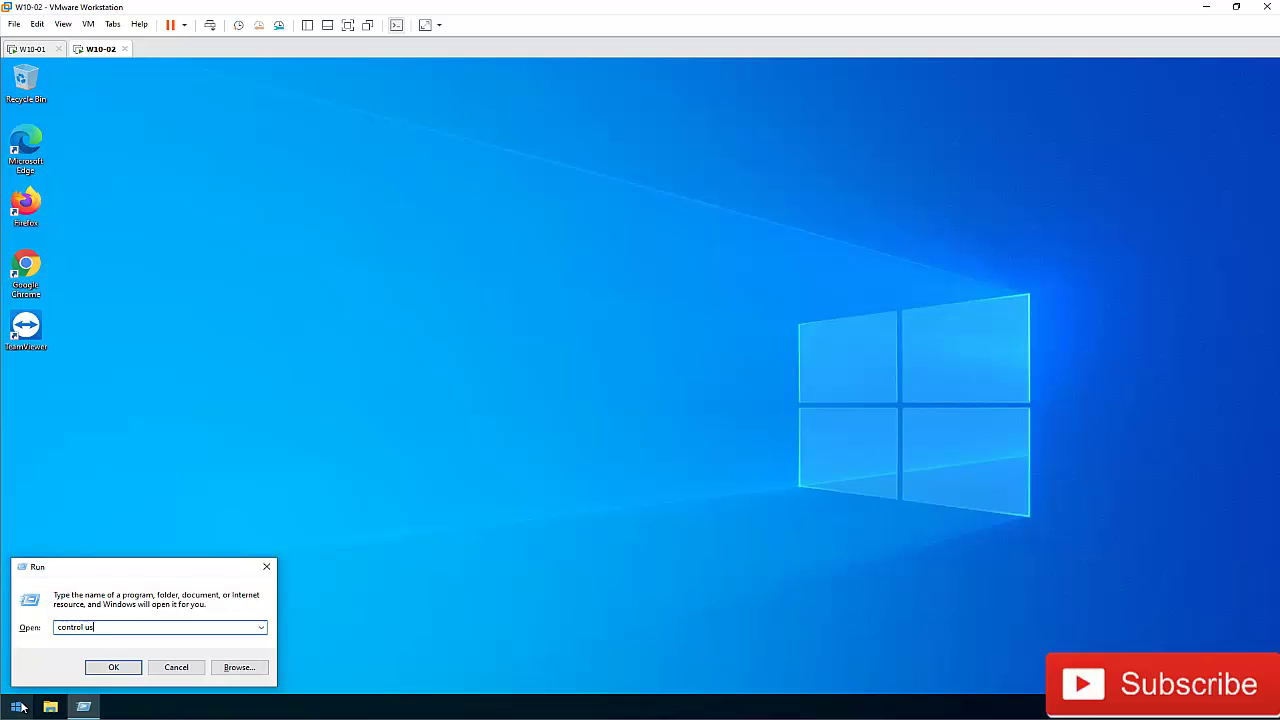
type("erpasswords2")
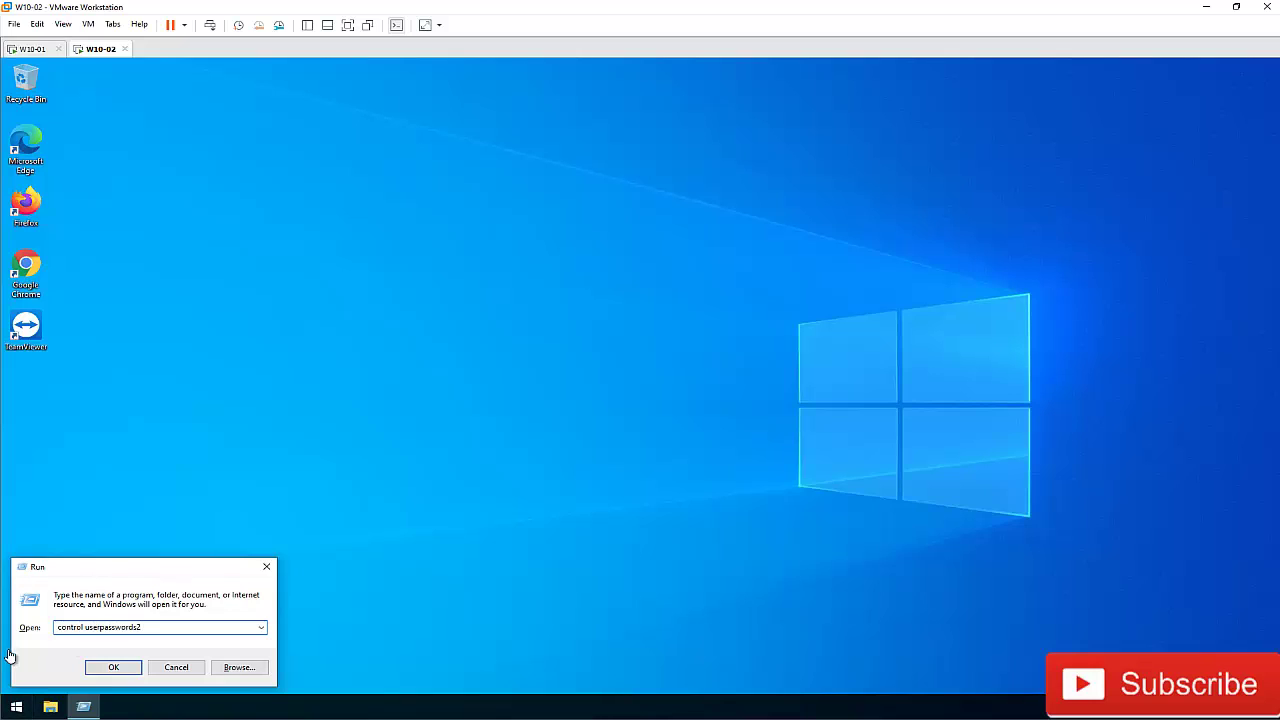
left_click(125, 669)
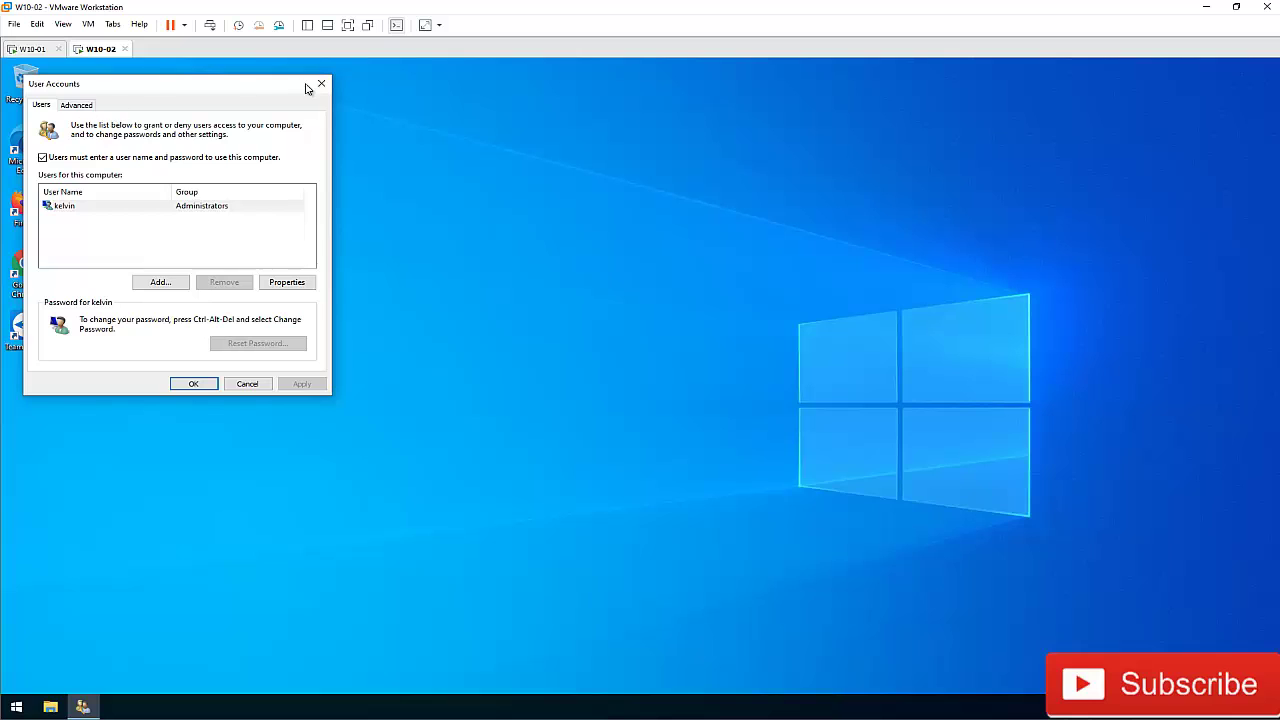
left_click(320, 84)
Search Windows for netplwiz and open it
left_click(16, 707)
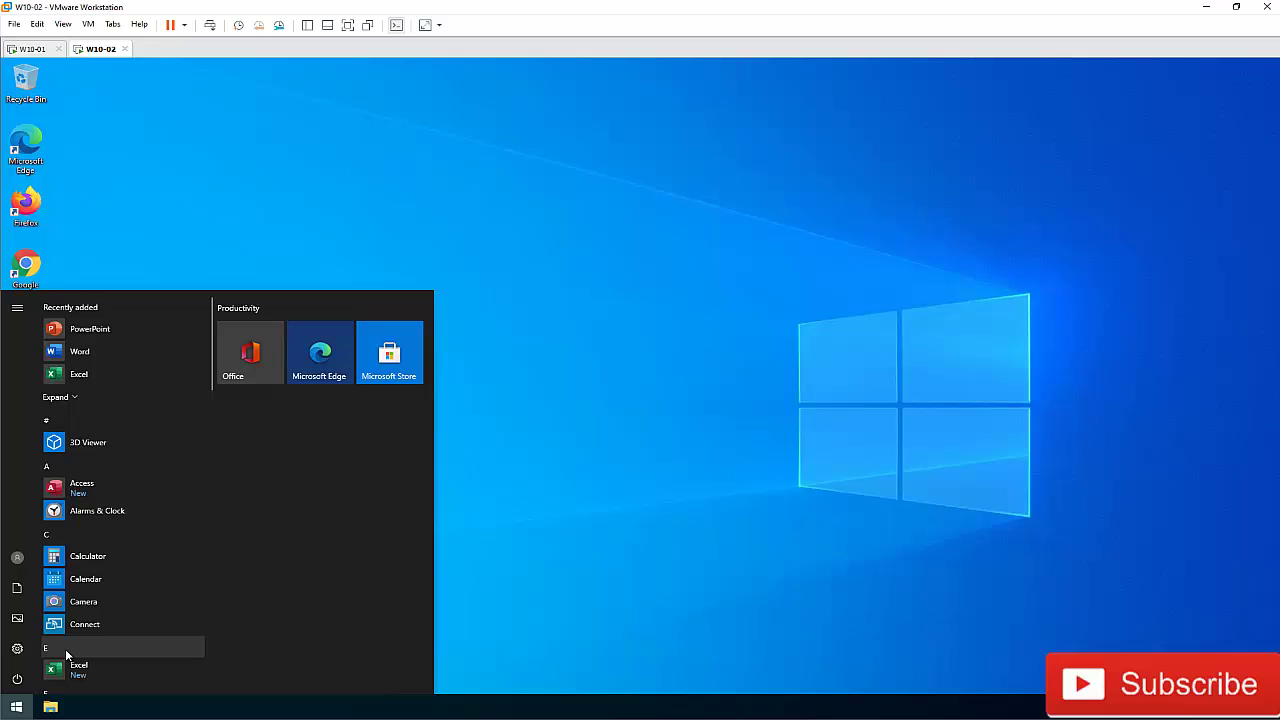
type("net")
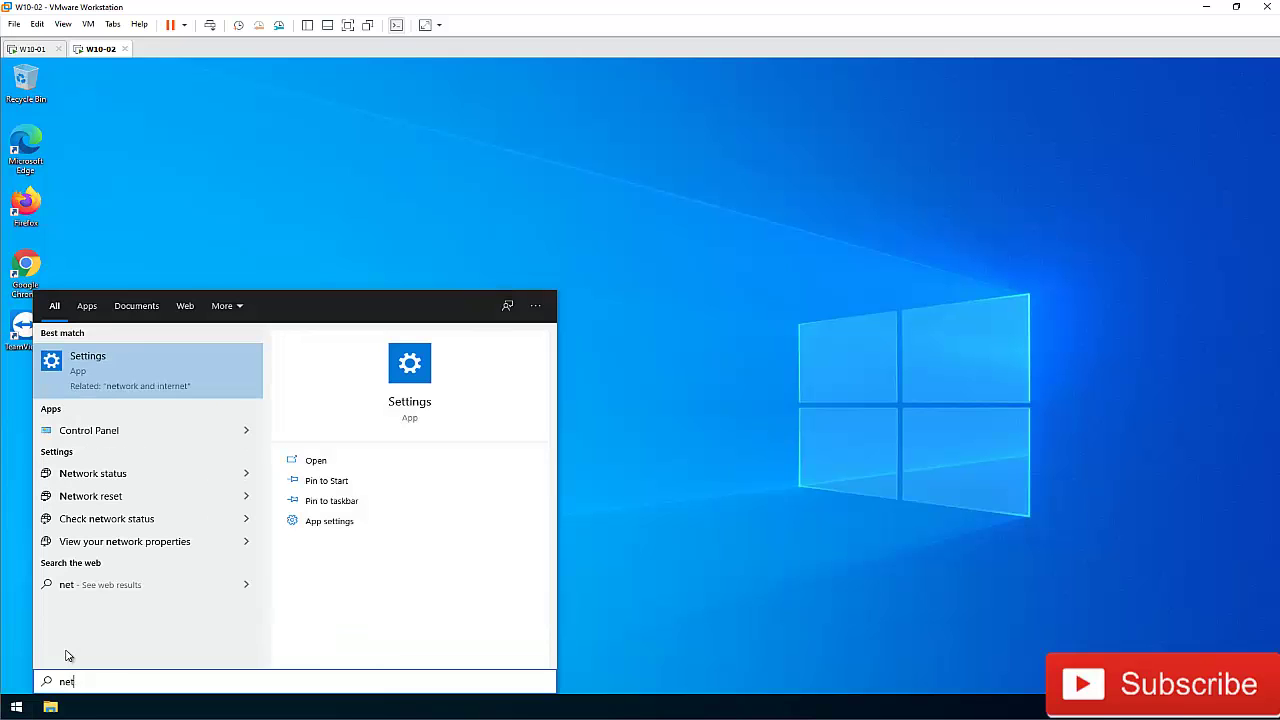
type("plwi")
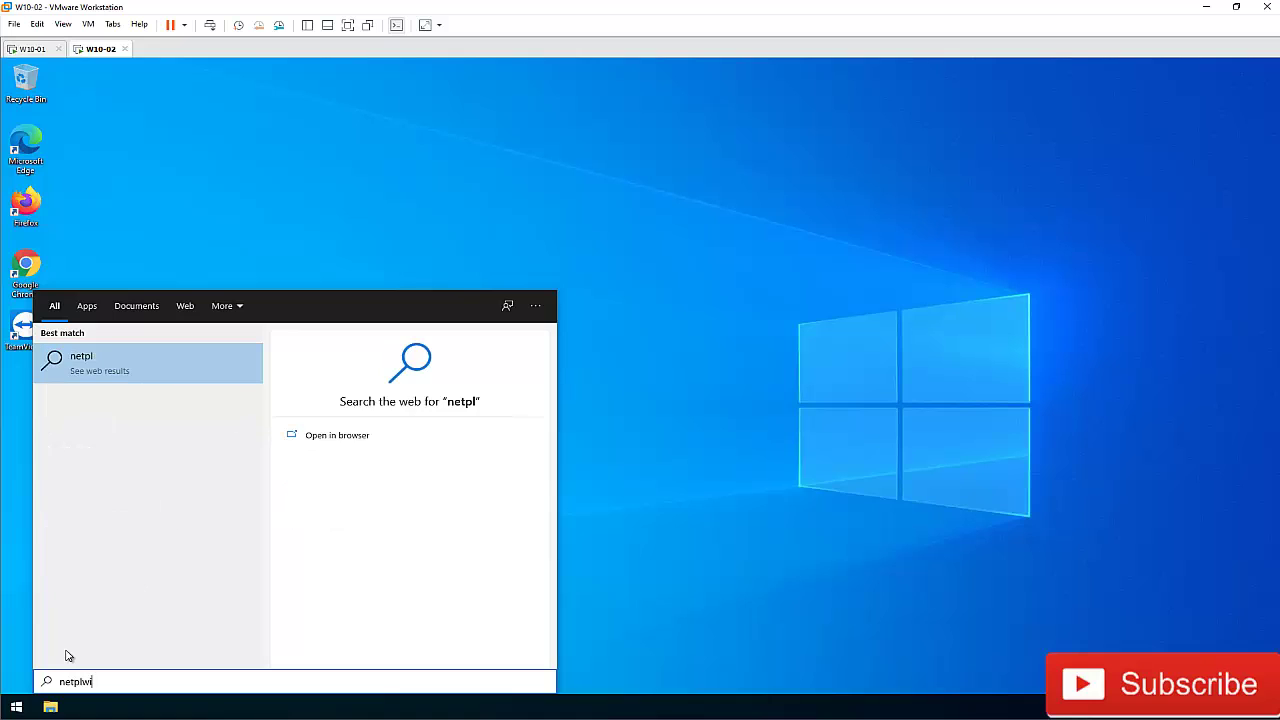
type("z")
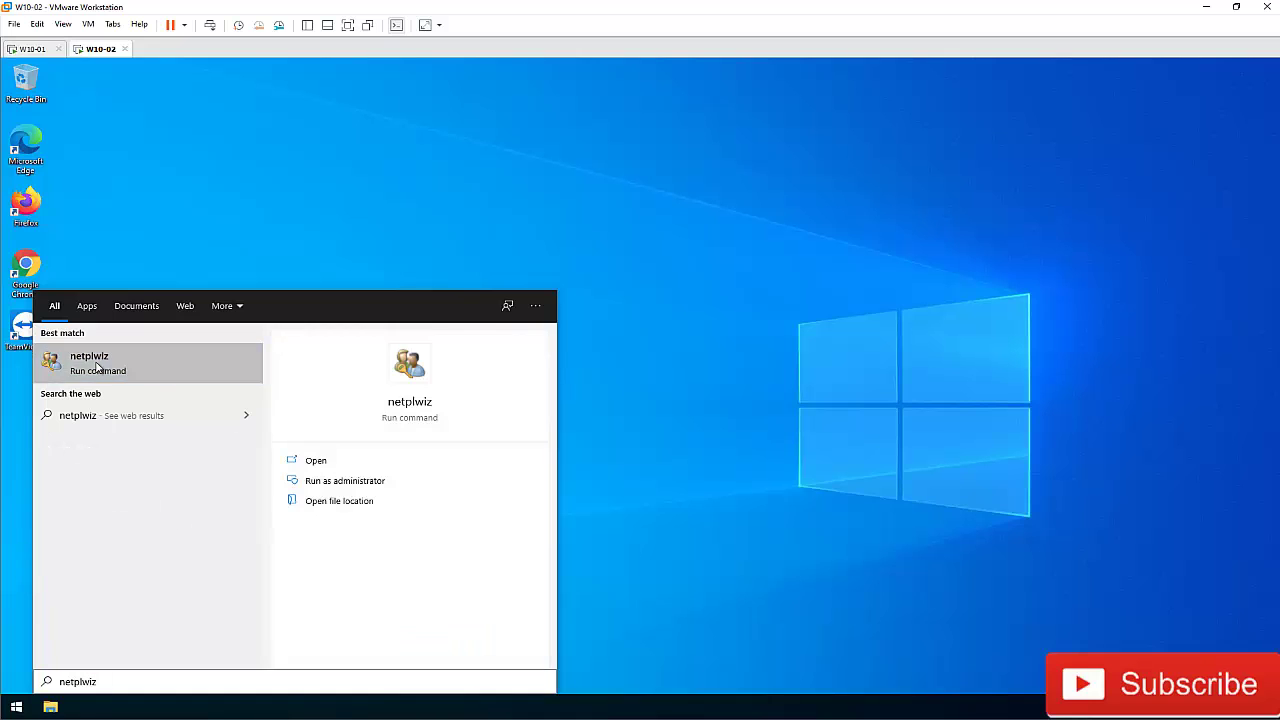
left_click(97, 365)
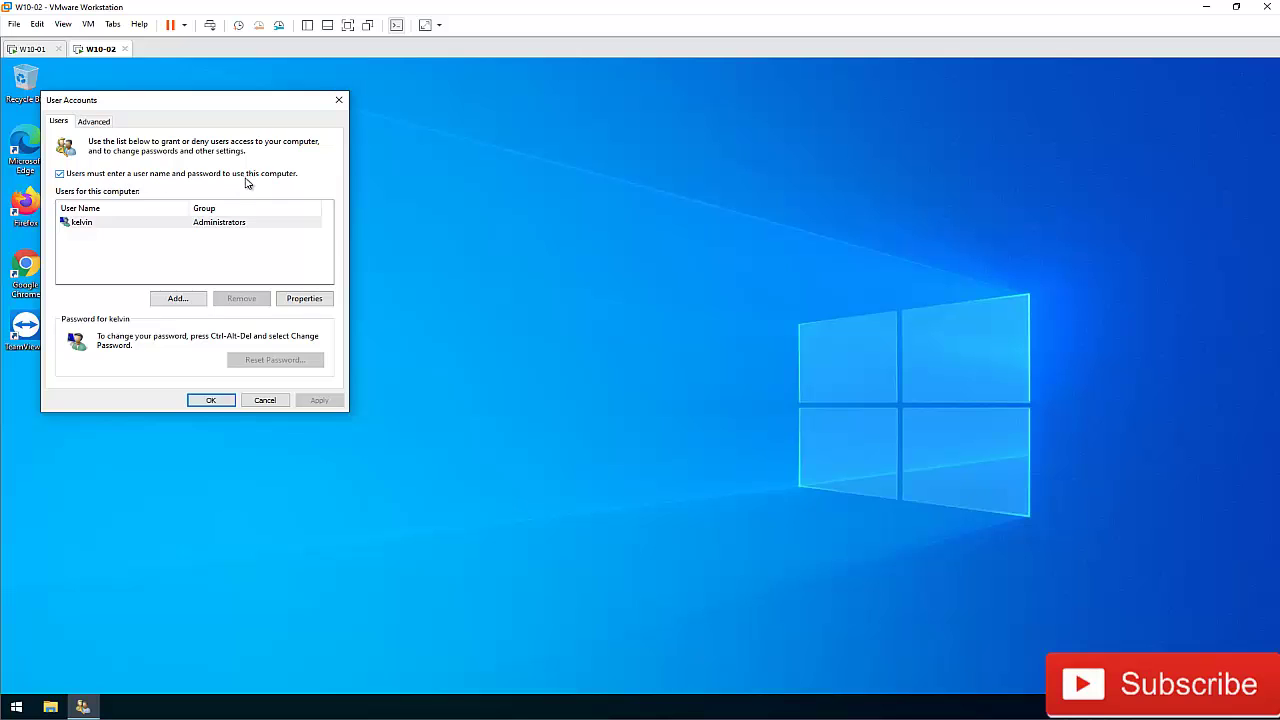
Turn off the requirement to enter a user name and password, and enter and confirm the account password for automatic sign-in
left_click(60, 174)
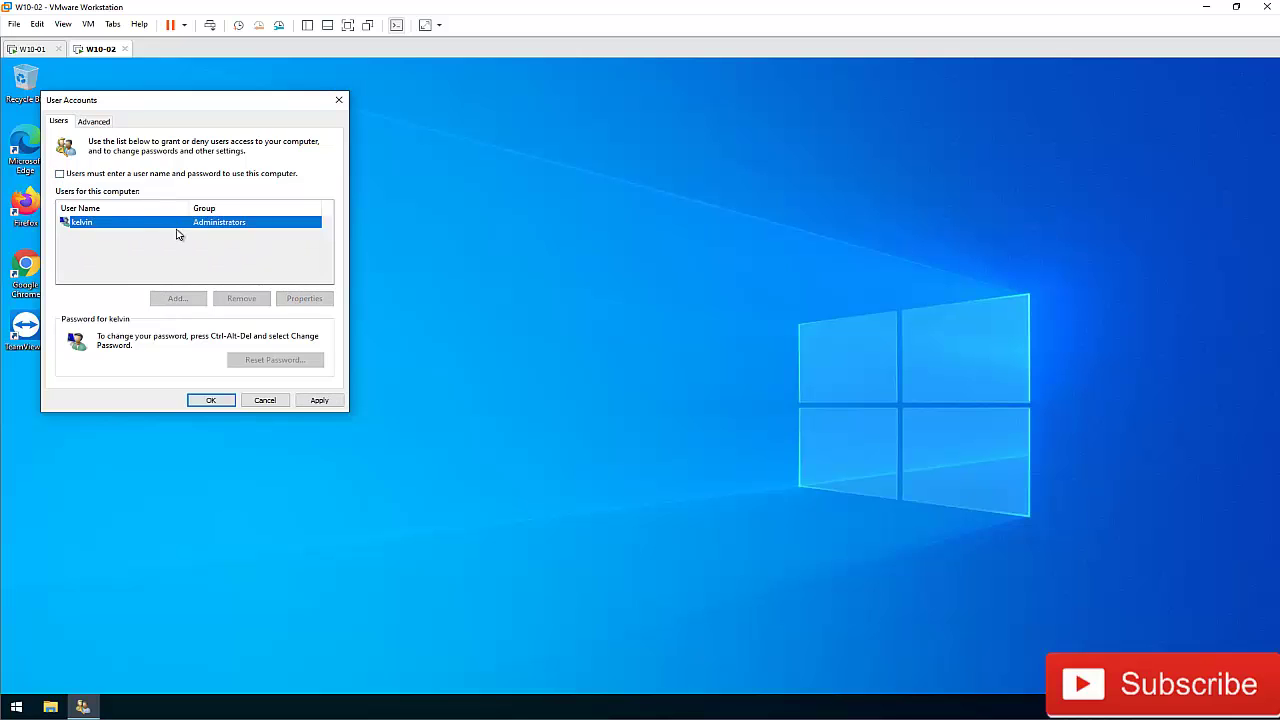
left_click(318, 401)
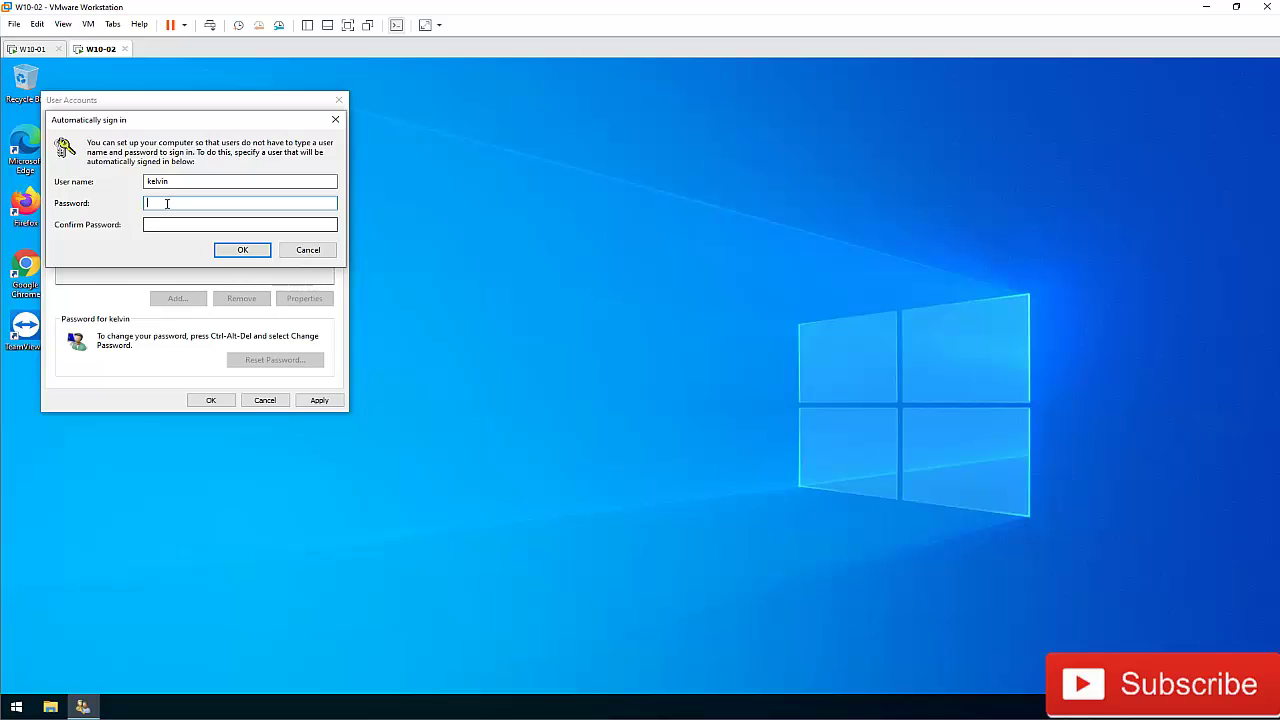
type("•")
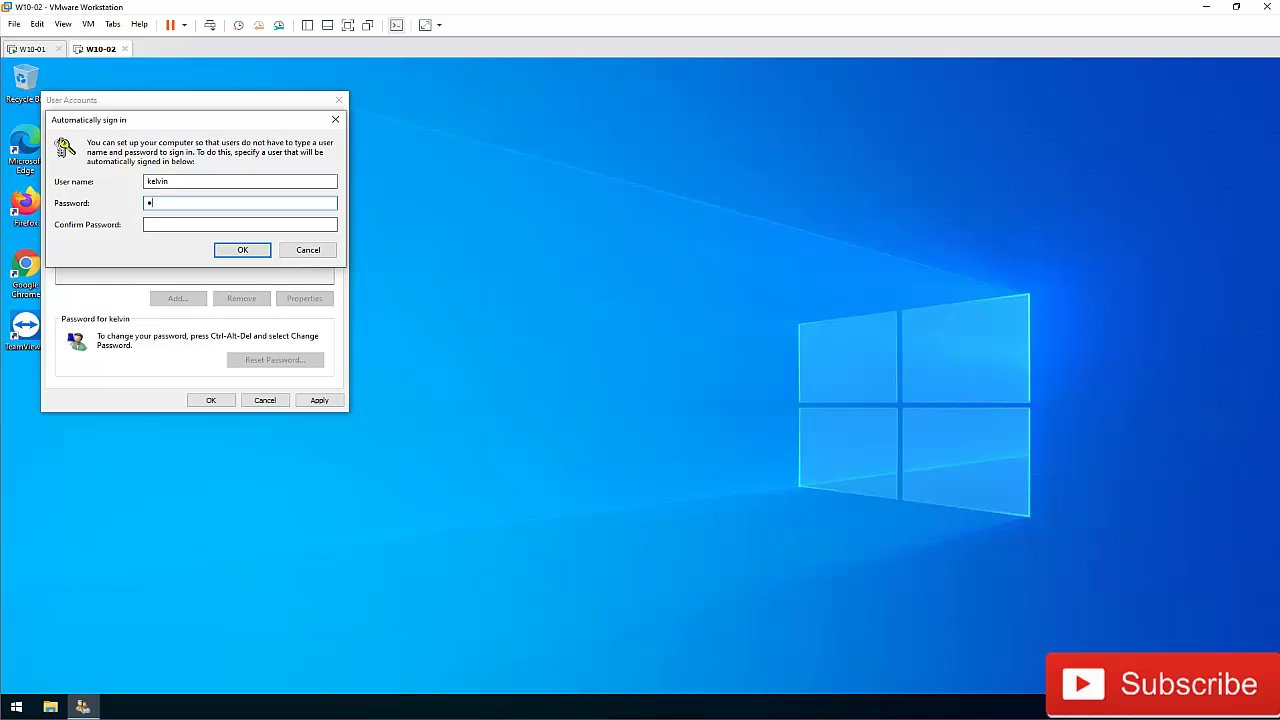
type("••••••••")
key("Tab")
type("••")
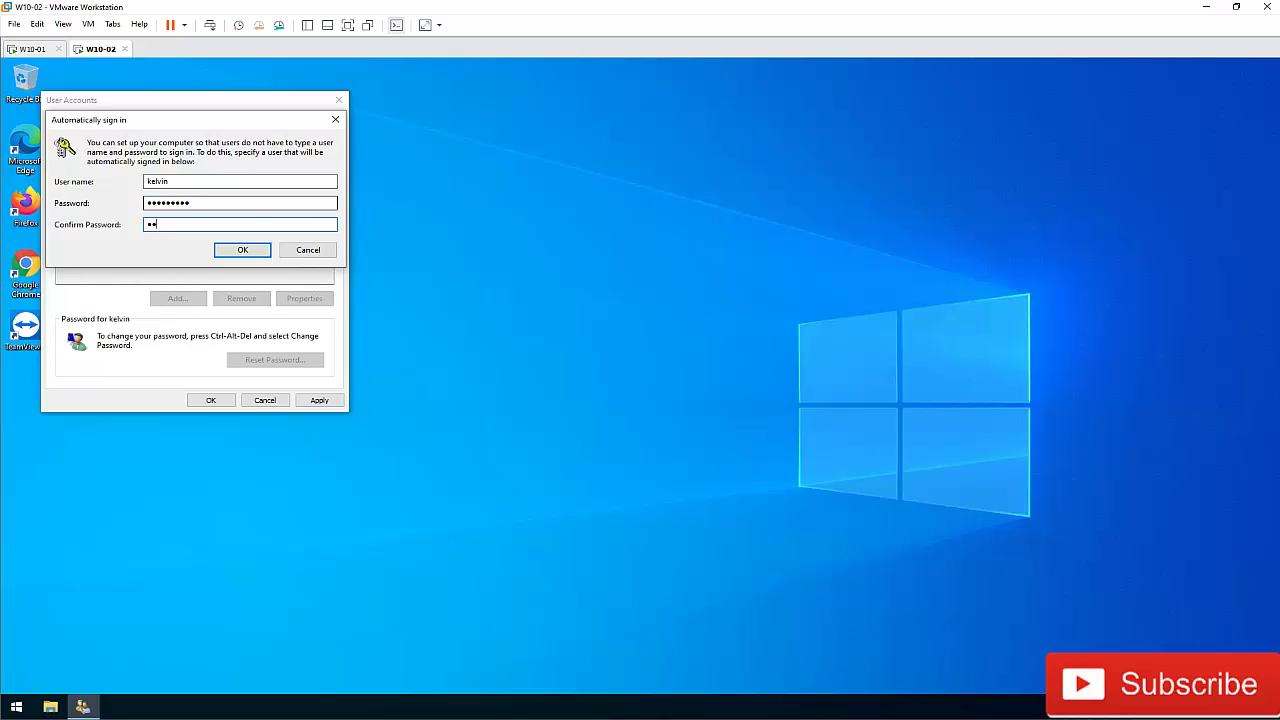
type("•••••••")
left_click(240, 251)
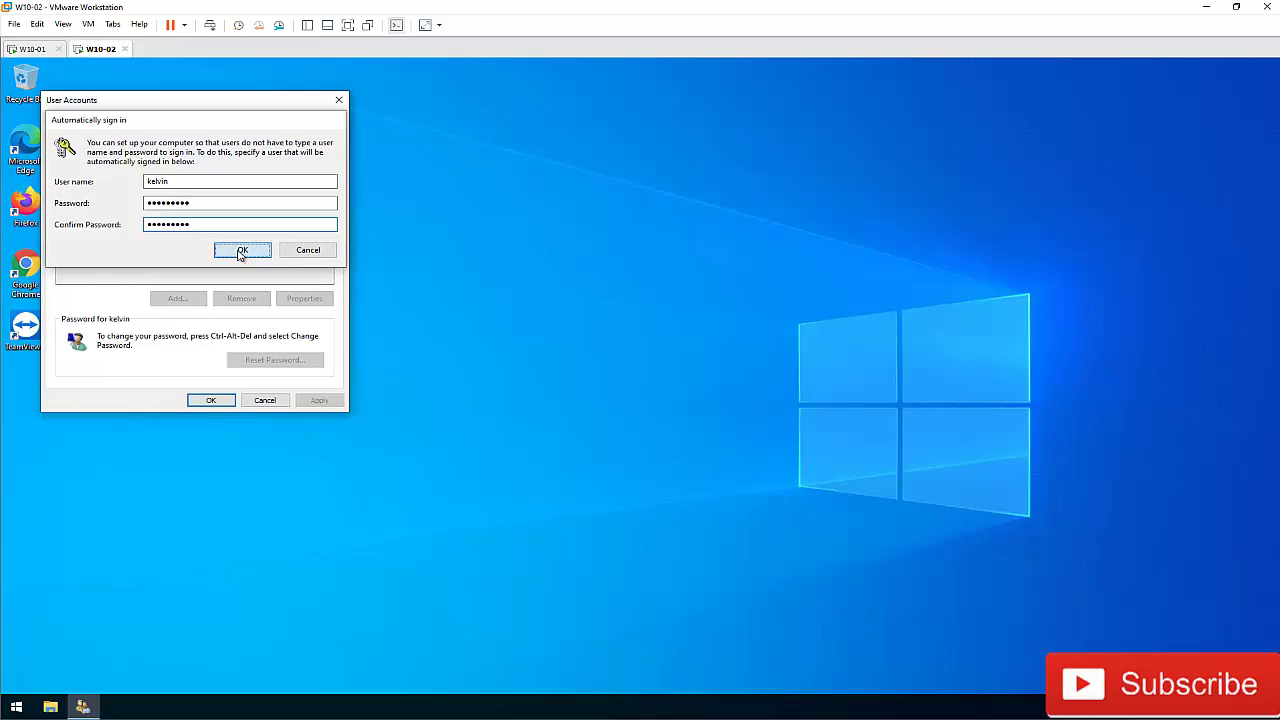
left_click(210, 401)
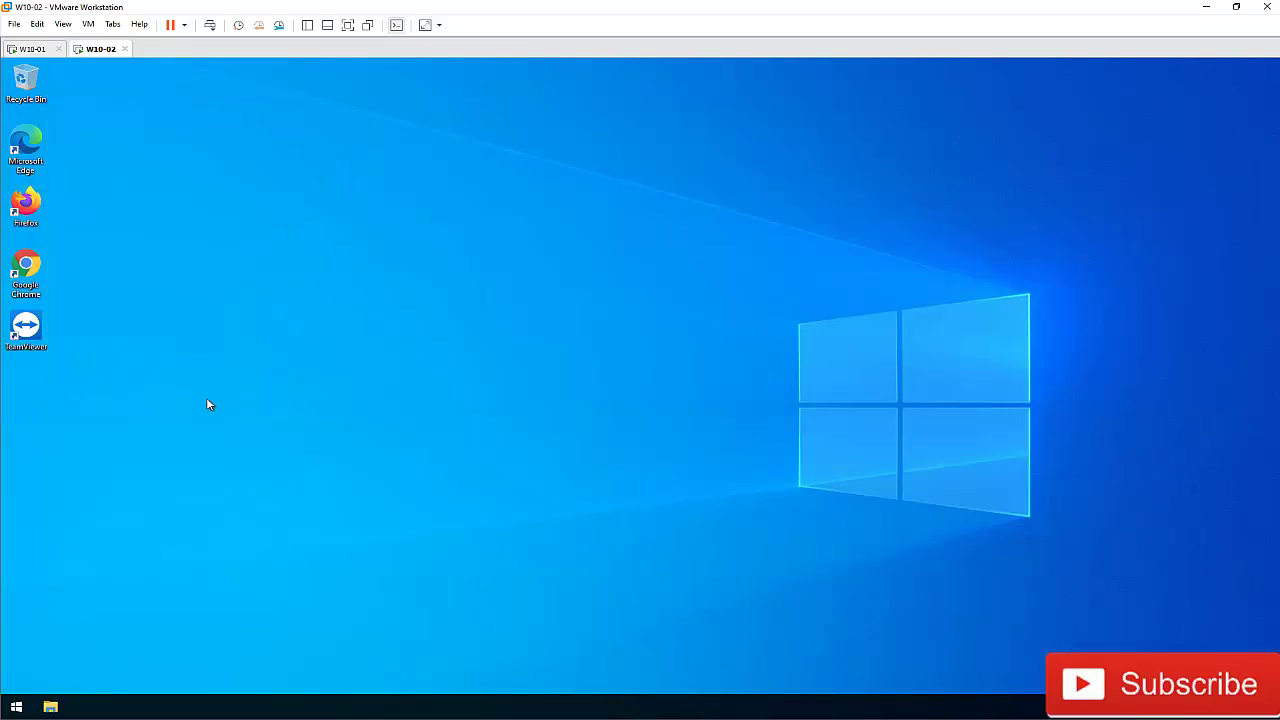
Restart Windows in the W10-02 virtual machine
right_click(12, 708)
mouse_move(105, 670)
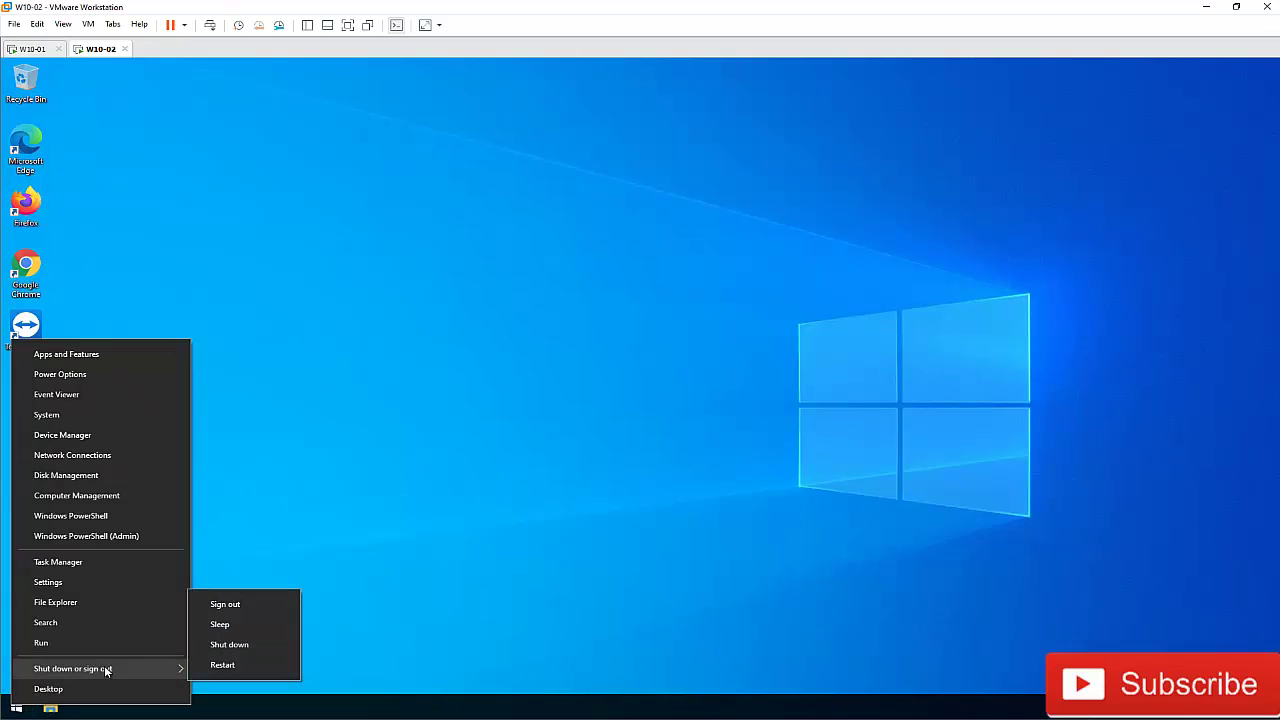
left_click(228, 669)
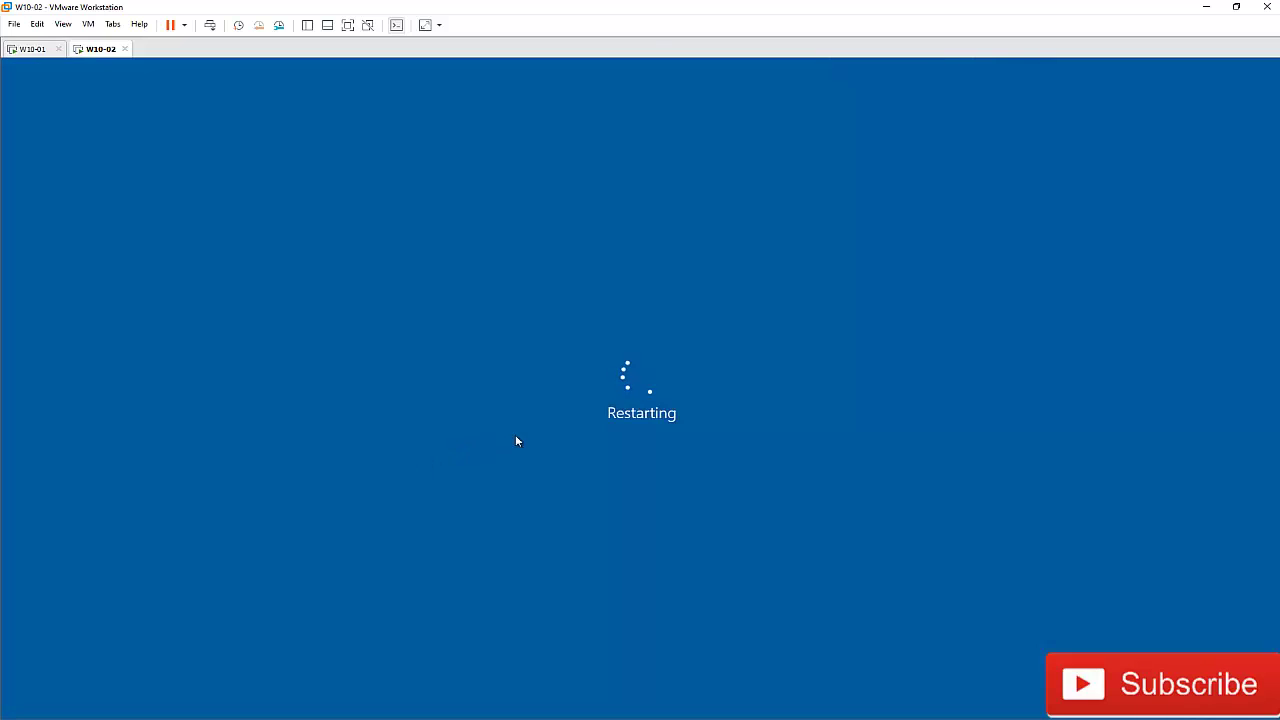